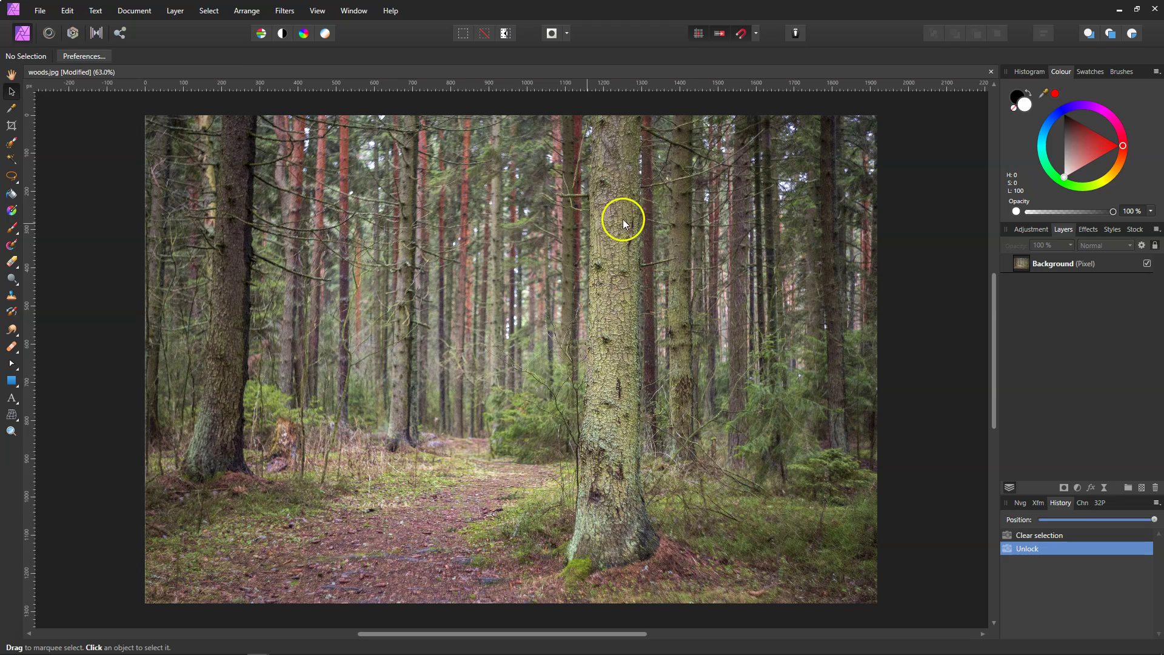
Place river.jpg over the lower forest path and shift it left and up.
click(36, 15)
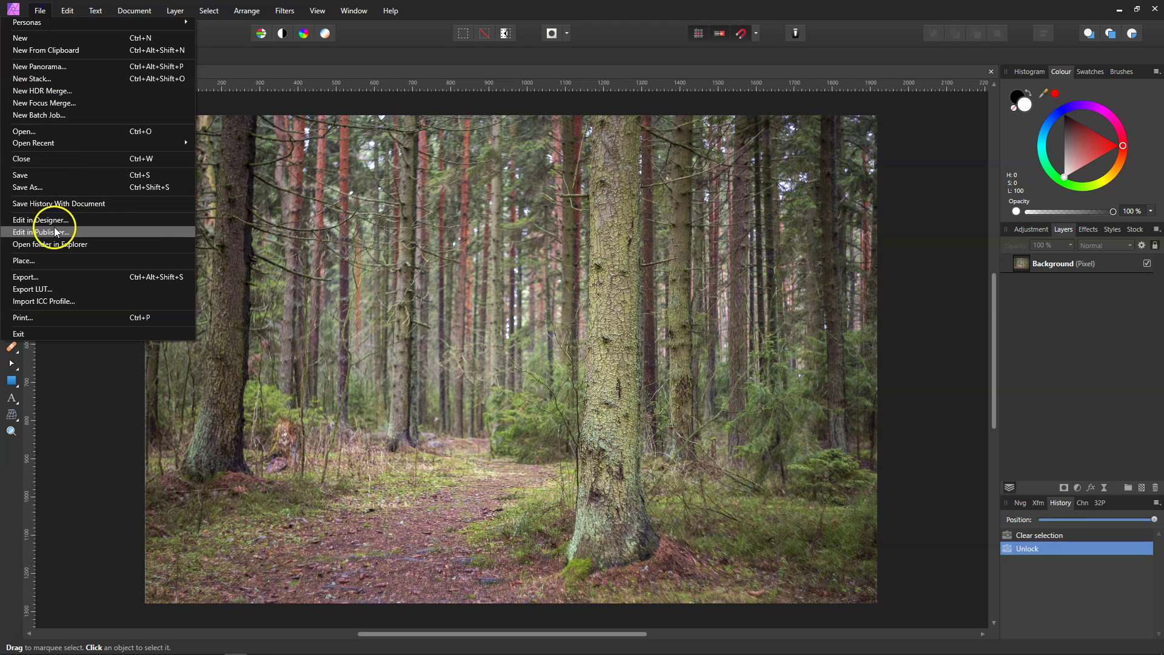
click(201, 287)
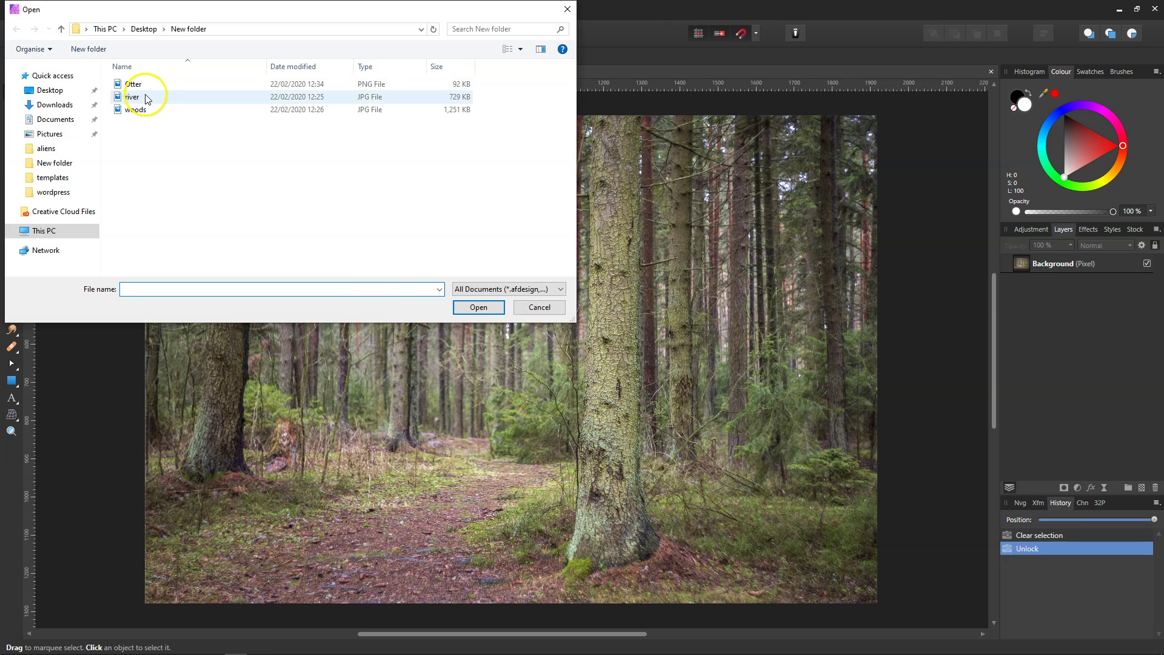
click(143, 97)
click(478, 307)
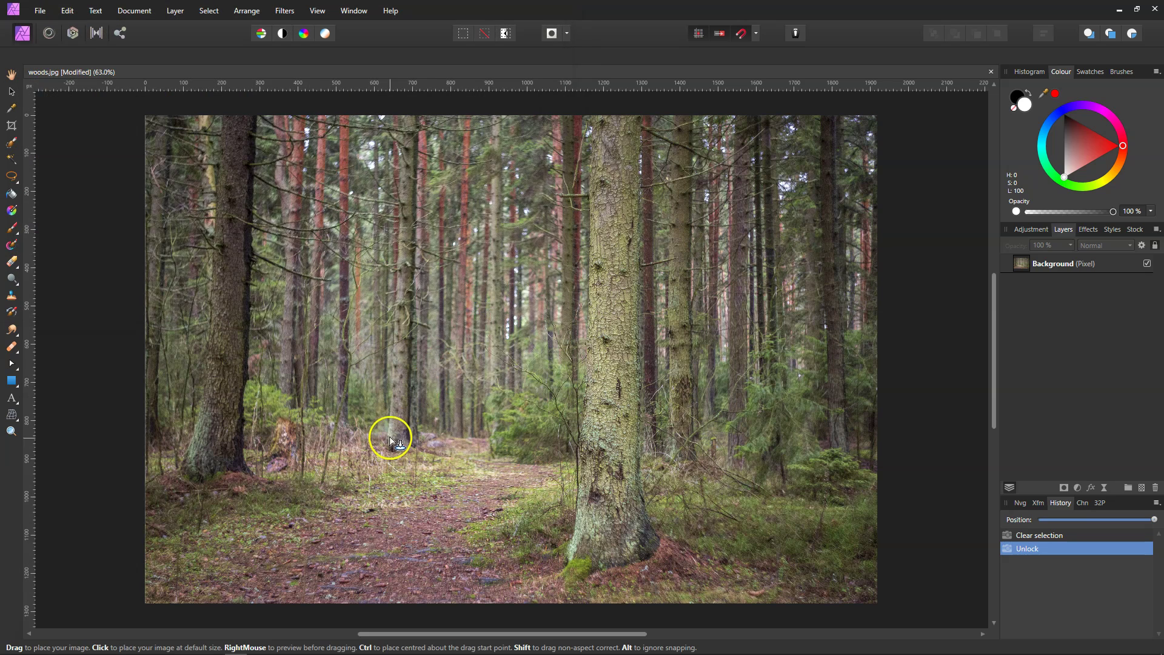
drag(390, 434, 649, 628)
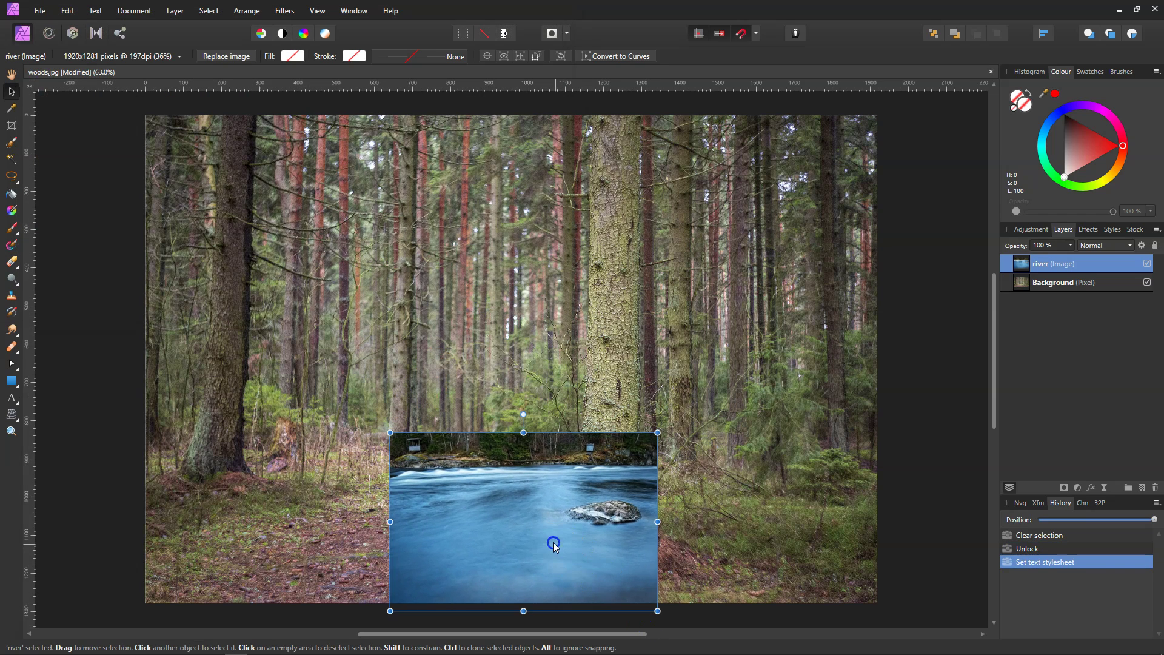
drag(554, 545, 503, 538)
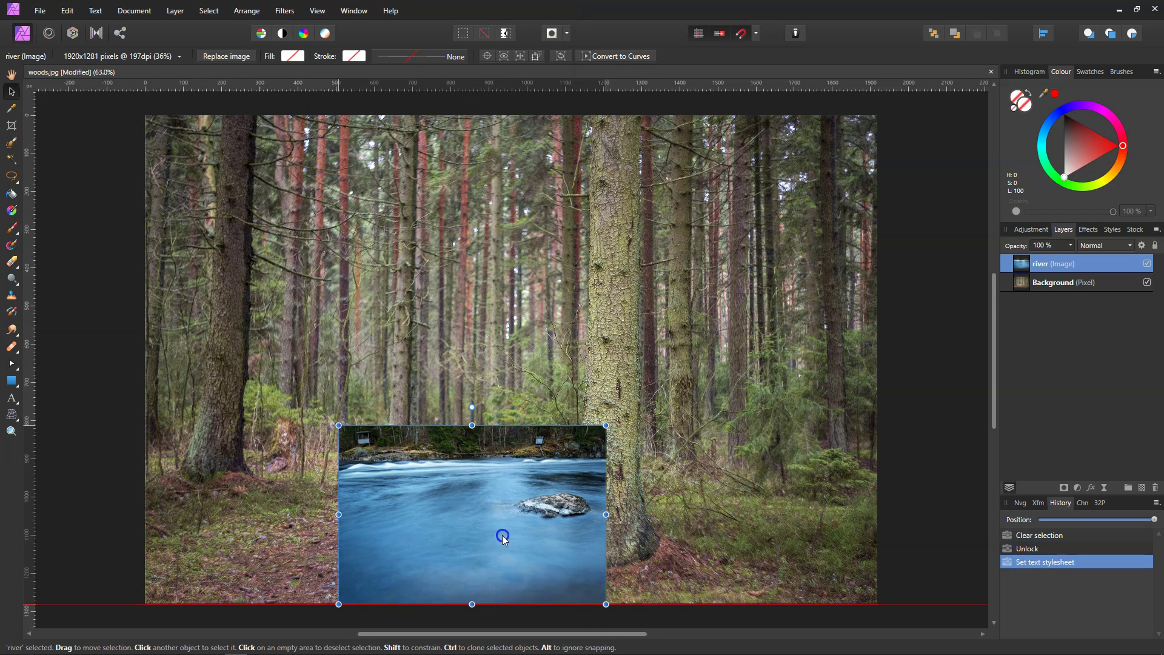
Lower the river layer's opacity, widen and heighten it over the path, then restore 100% opacity.
click(1070, 245)
drag(1072, 260, 1032, 259)
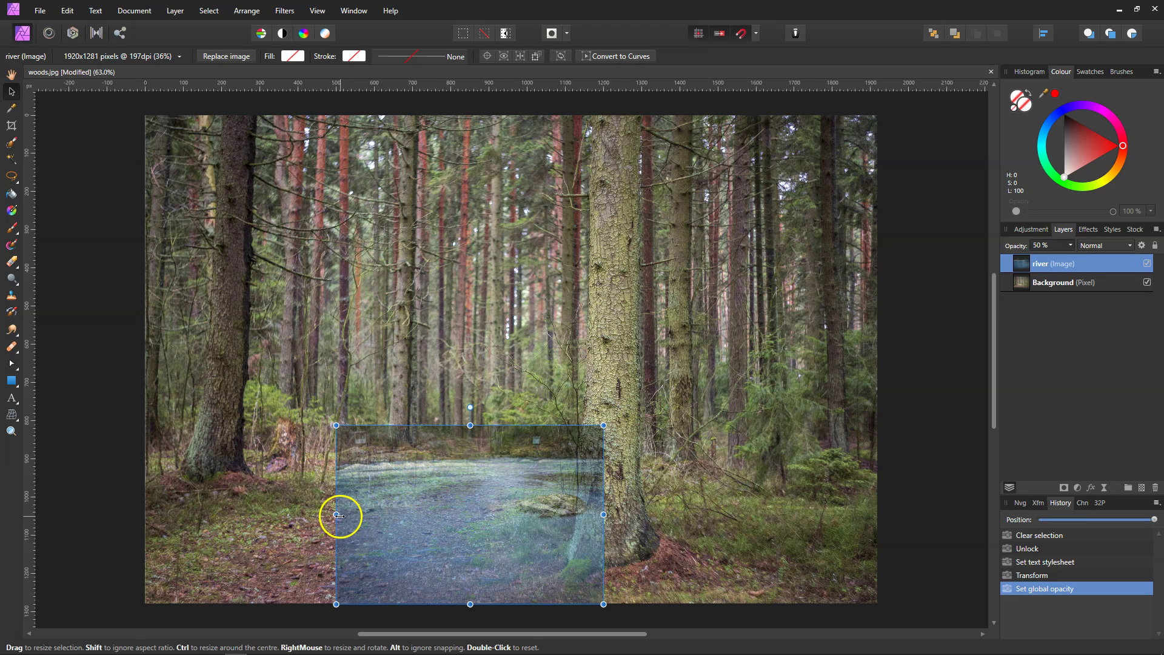
drag(338, 514, 243, 515)
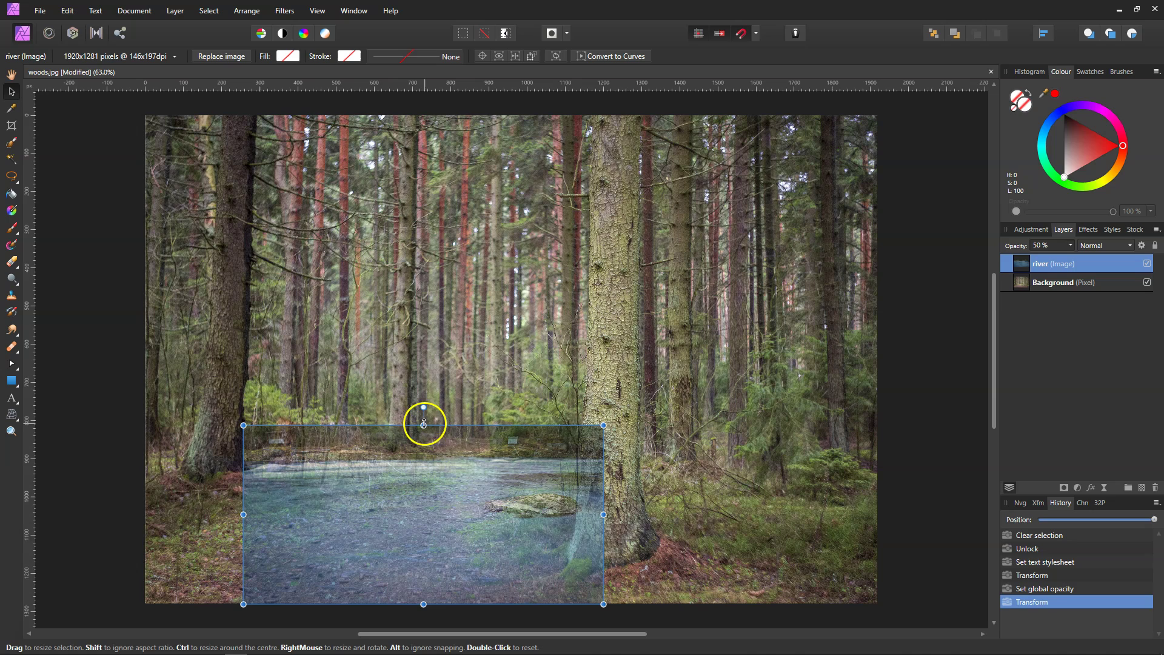
drag(424, 424, 419, 396)
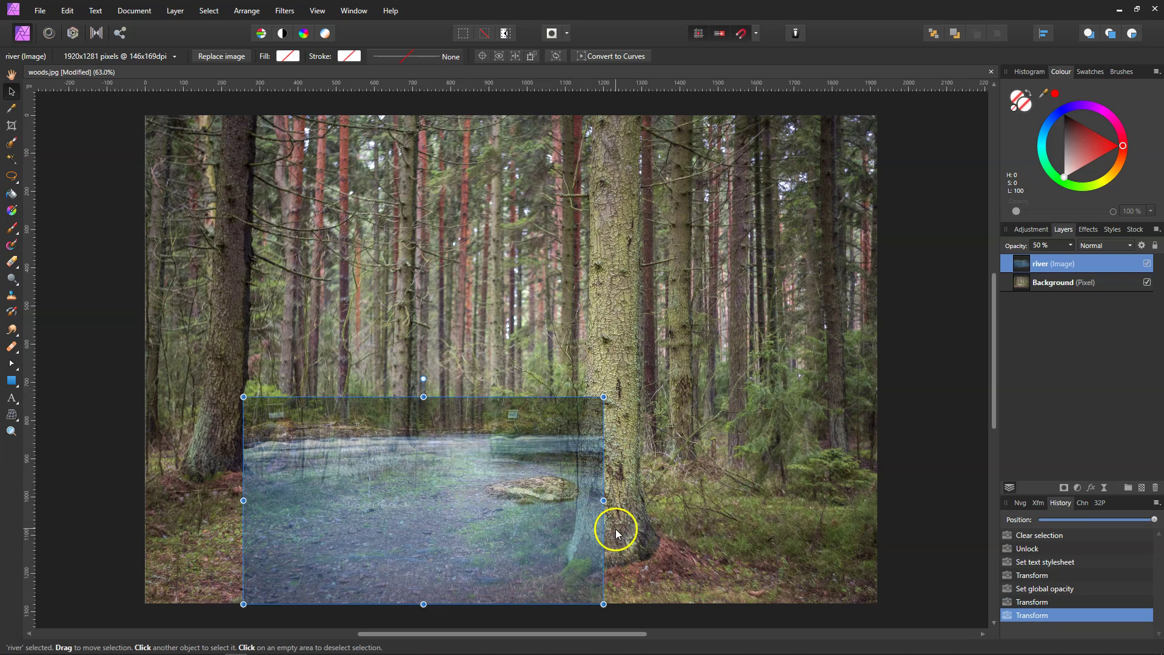
click(1070, 245)
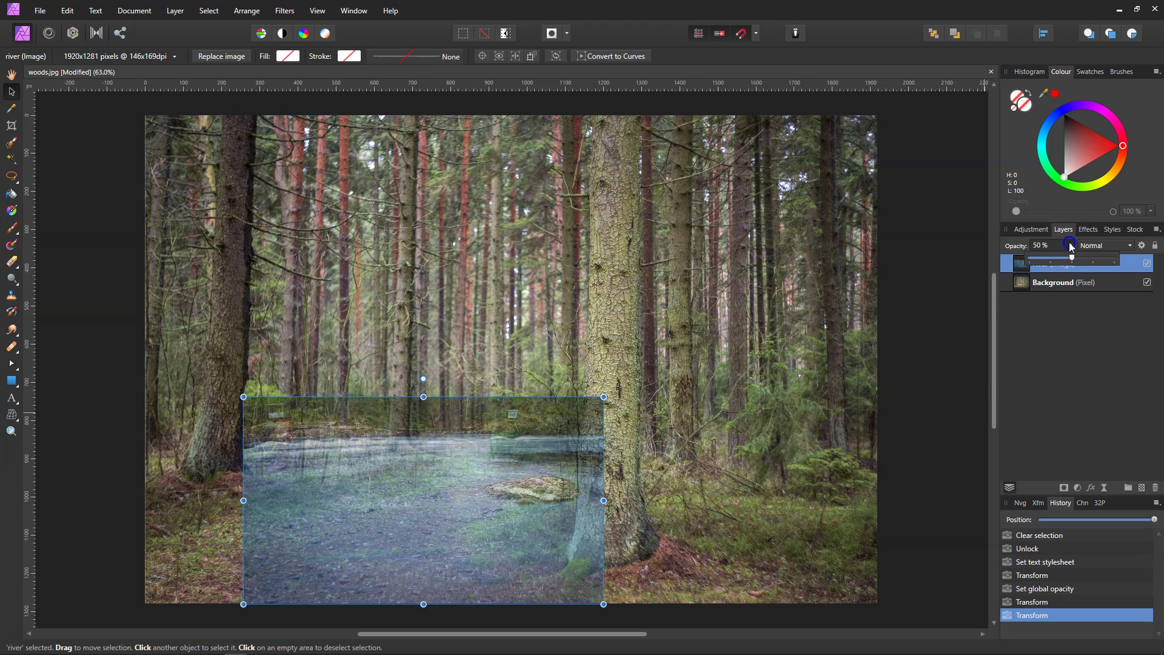
click(1069, 257)
drag(1089, 261, 1118, 261)
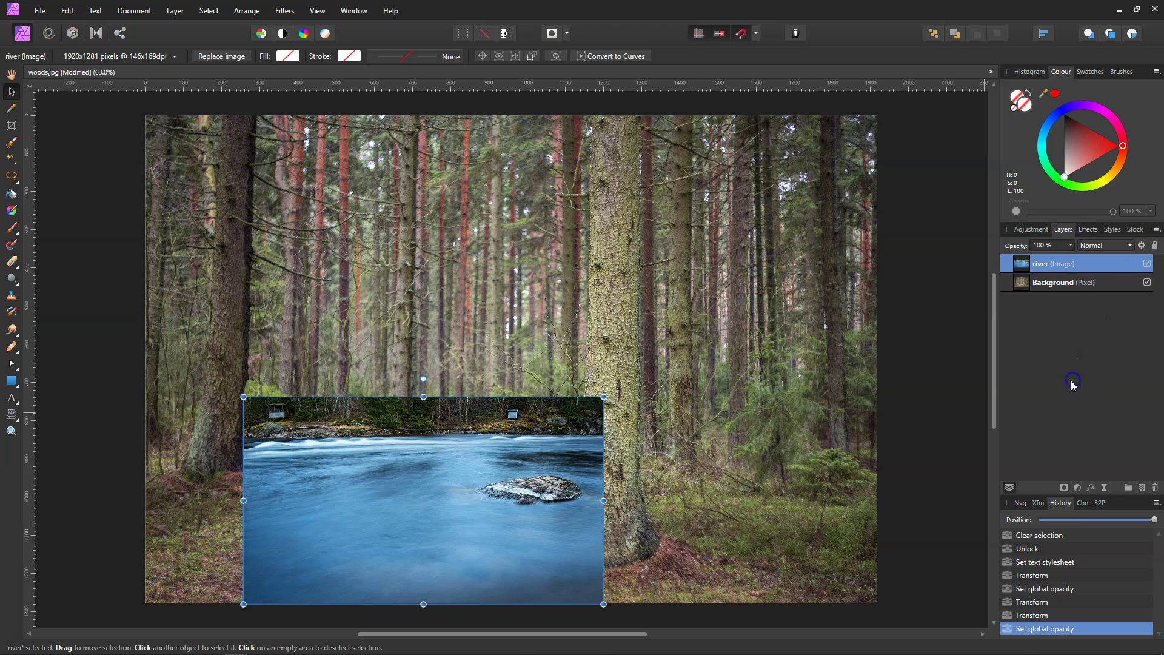
Mask the river layer to a narrow streak of water on the path and deselect.
click(9, 145)
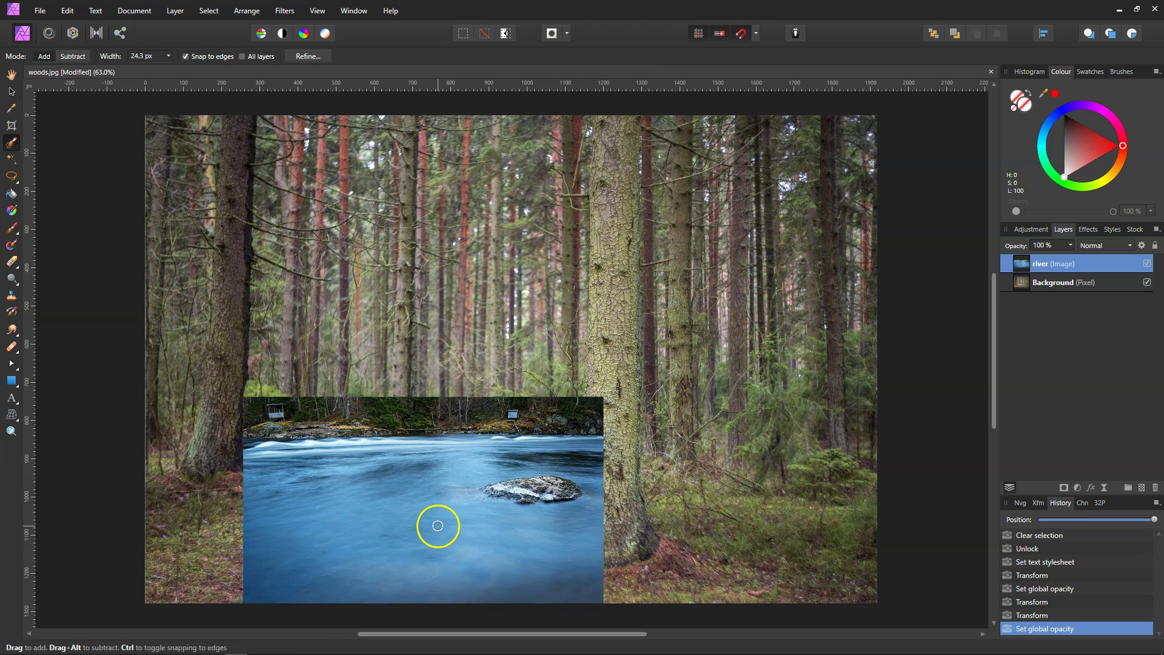
drag(434, 577, 442, 507)
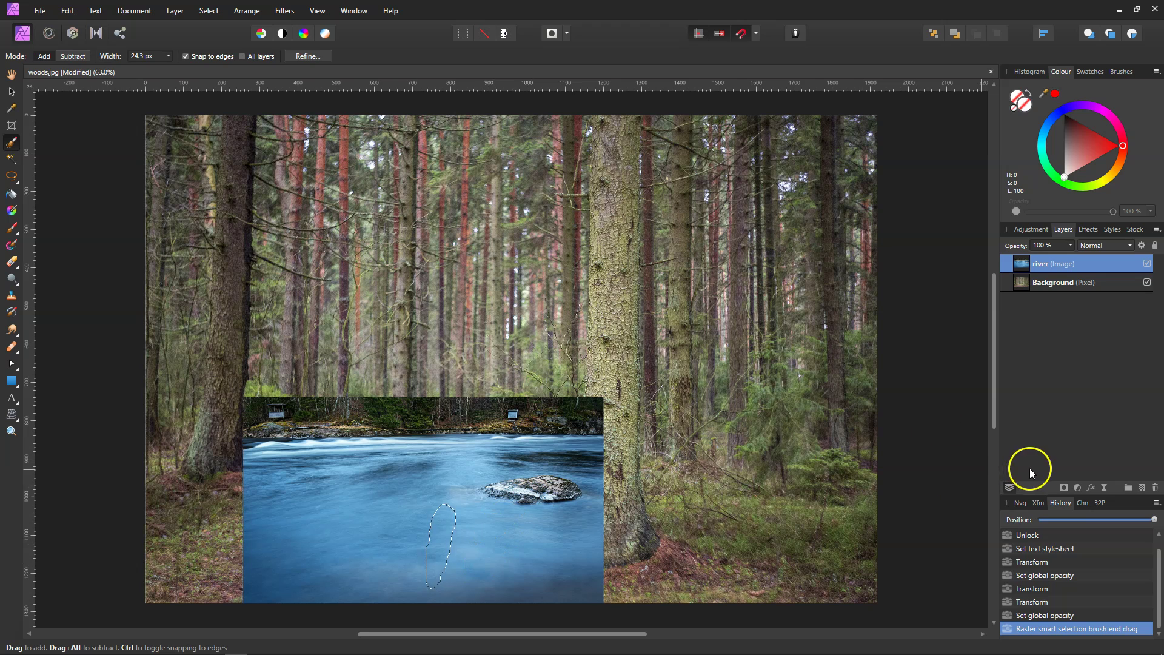
click(1066, 489)
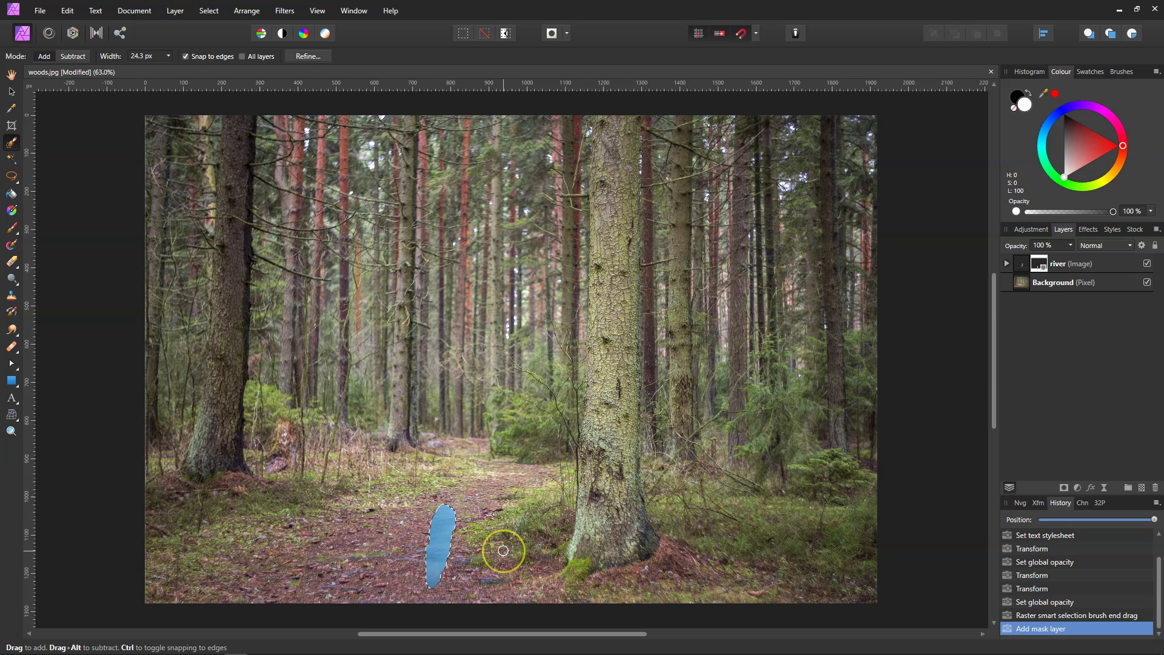
key(ctrl+d)
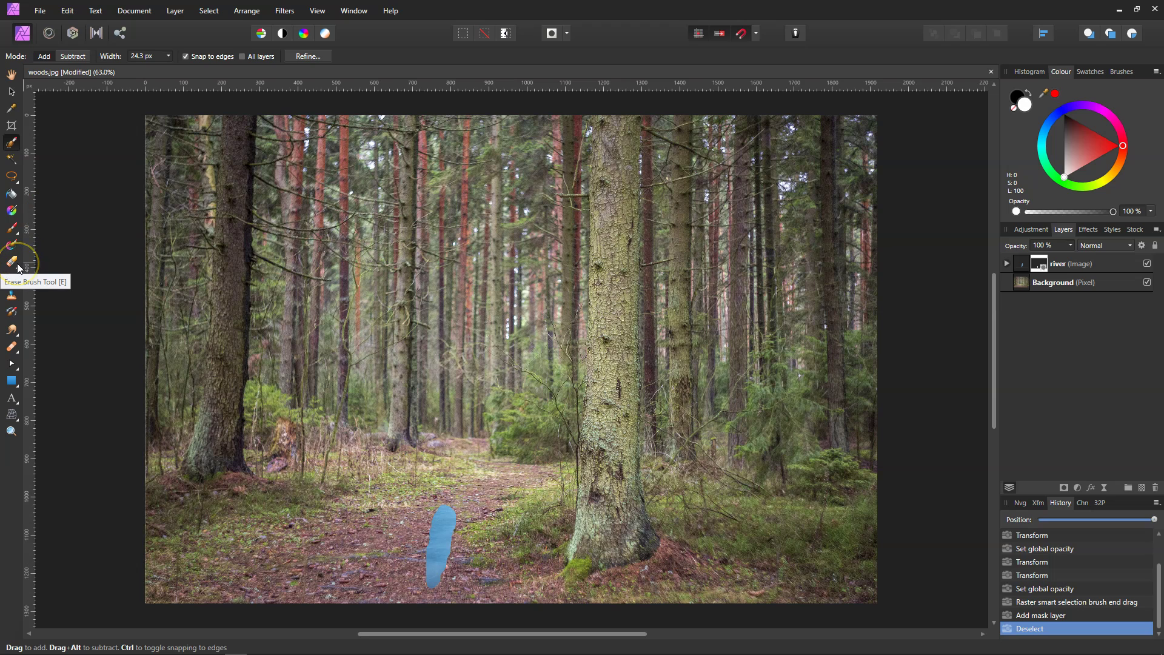
Brush the river mask to reveal more water along the path, then hide the river's top end in black.
click(13, 231)
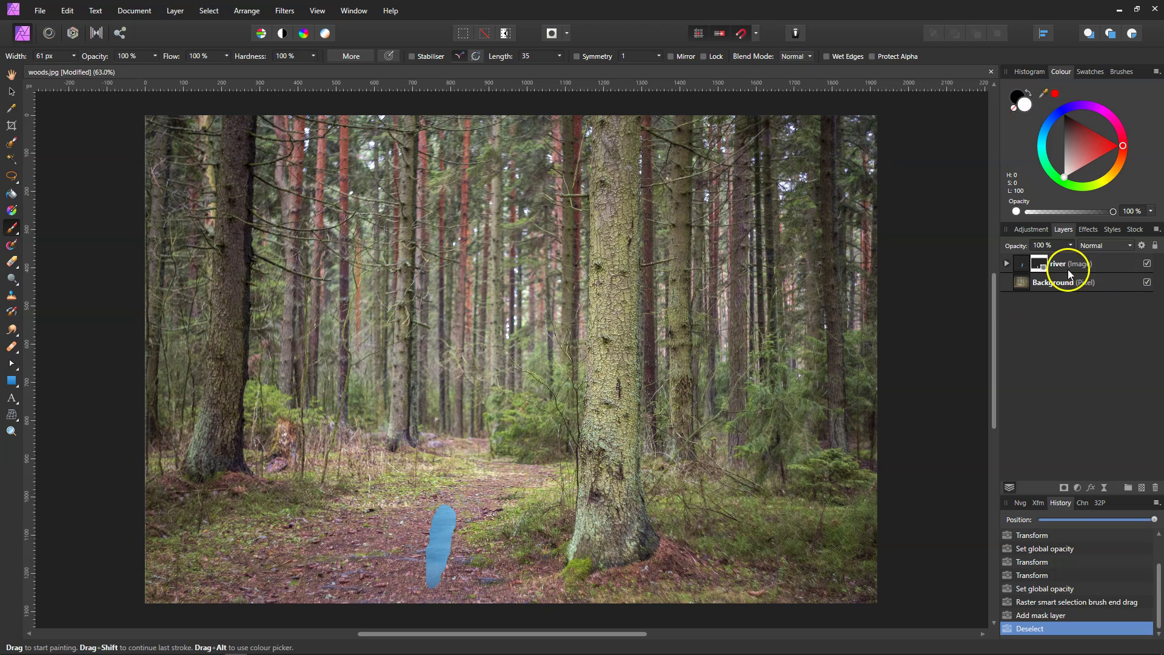
click(1006, 264)
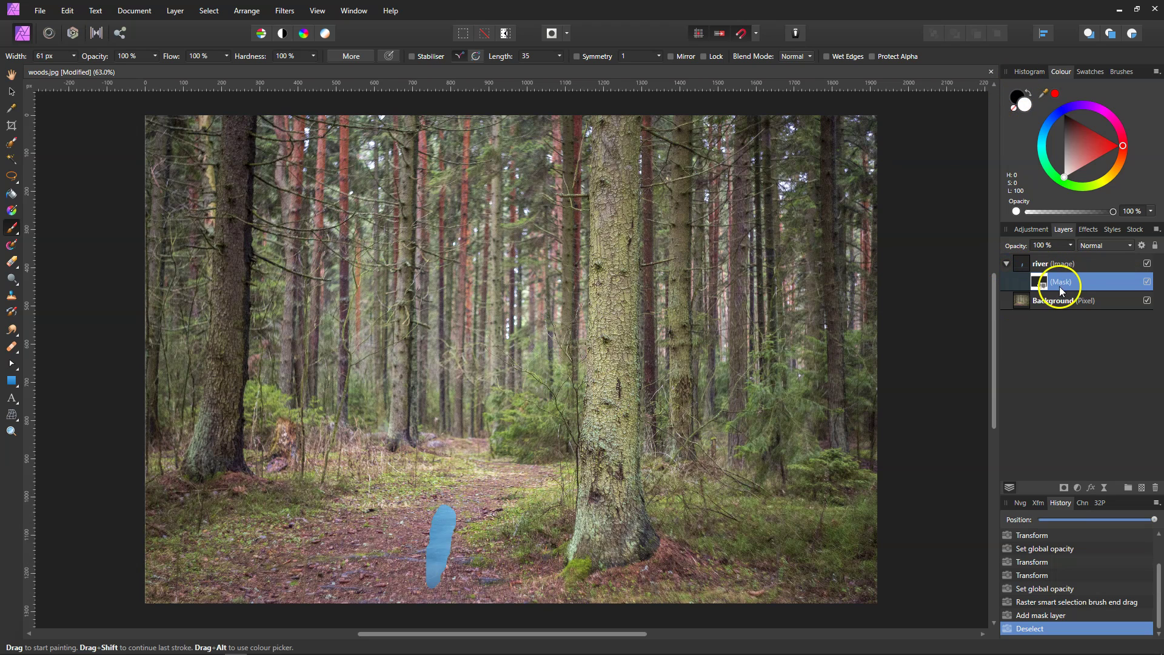
mouse_move(448, 515)
mouse_down()
mouse_move(423, 535)
mouse_move(431, 526)
mouse_move(408, 592)
mouse_move(432, 590)
mouse_move(425, 576)
mouse_move(421, 593)
mouse_move(321, 597)
mouse_move(352, 560)
mouse_move(424, 517)
mouse_move(356, 589)
mouse_move(401, 579)
mouse_move(393, 556)
mouse_move(341, 587)
mouse_move(472, 488)
mouse_move(451, 525)
mouse_move(517, 479)
mouse_move(476, 489)
mouse_move(495, 475)
mouse_move(472, 442)
mouse_move(451, 449)
mouse_move(476, 447)
mouse_move(445, 448)
mouse_move(510, 473)
mouse_up()
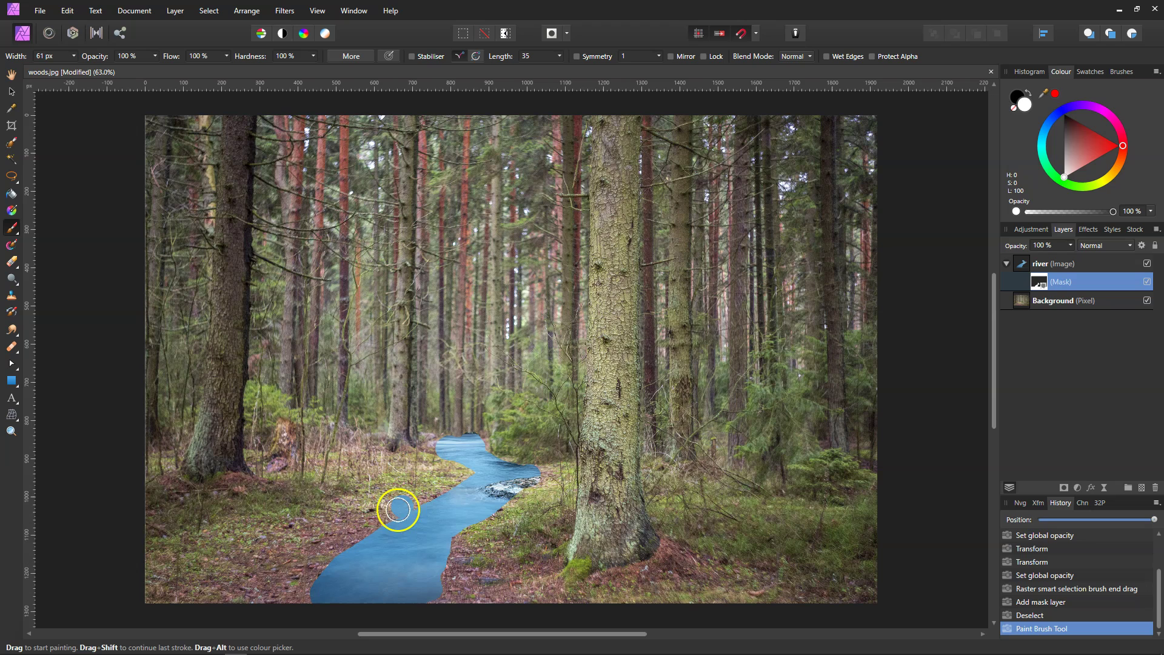
click(1031, 92)
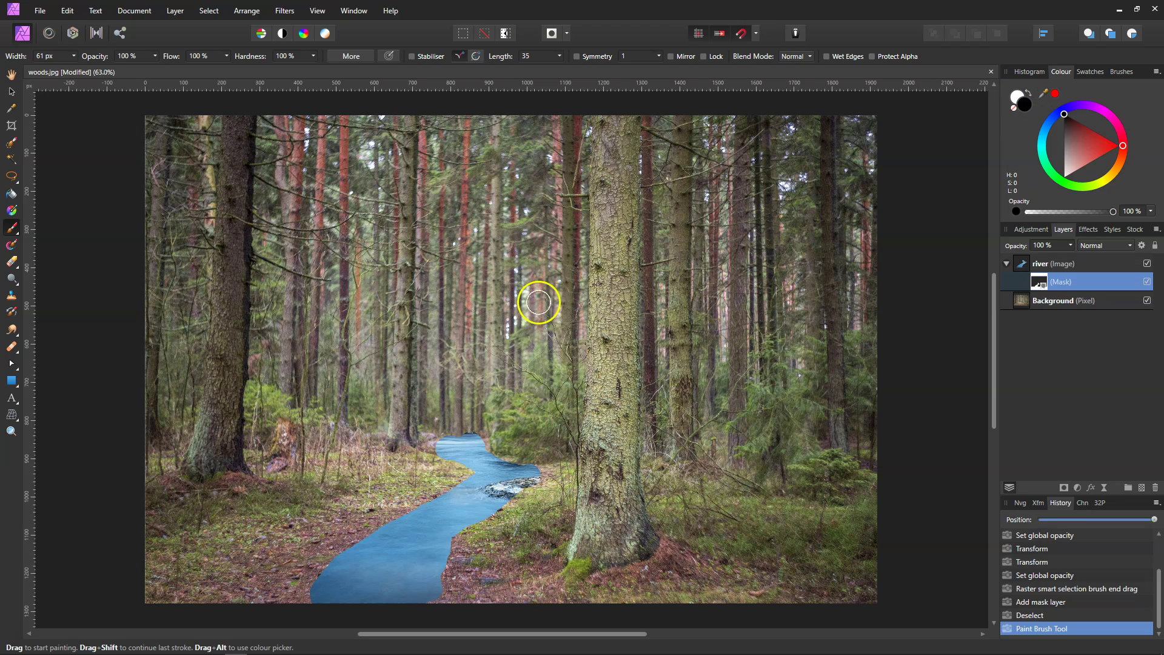
click(469, 425)
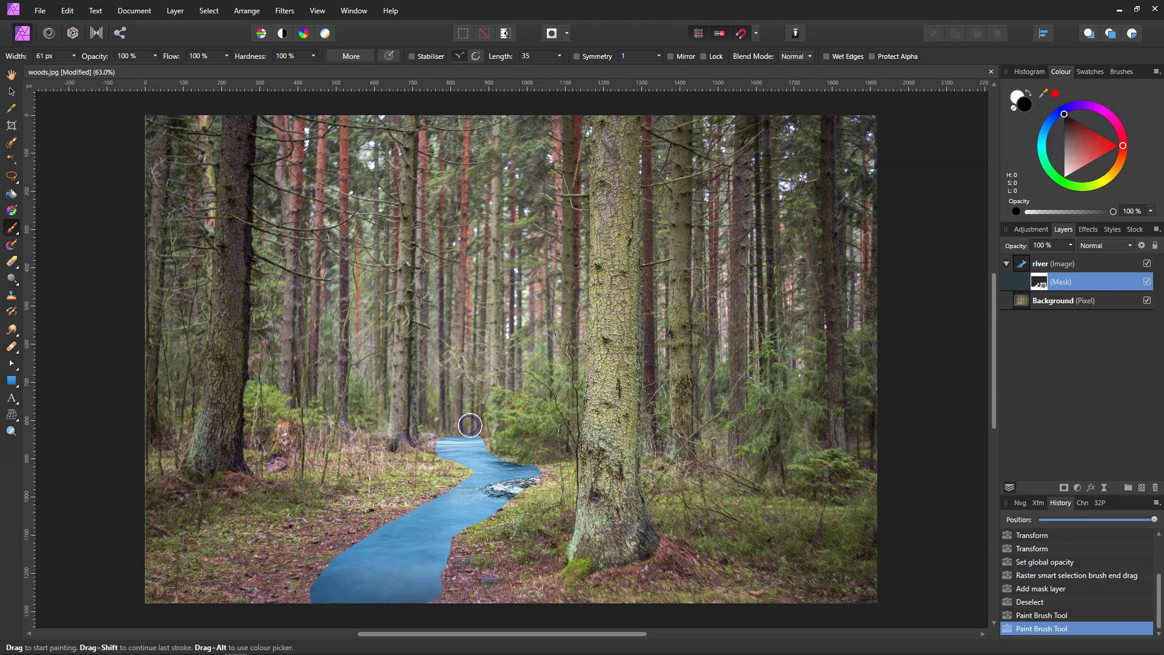
click(481, 428)
click(459, 432)
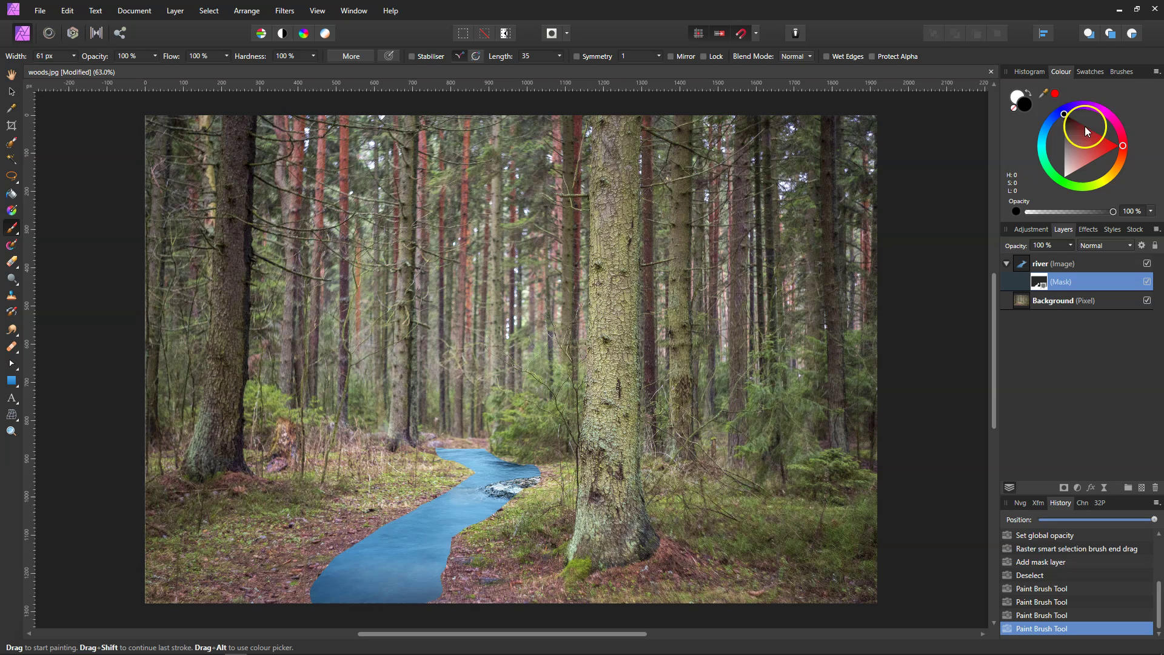
Paint white on the mask to reveal more water along the lower-left and lower-right edges.
click(1028, 95)
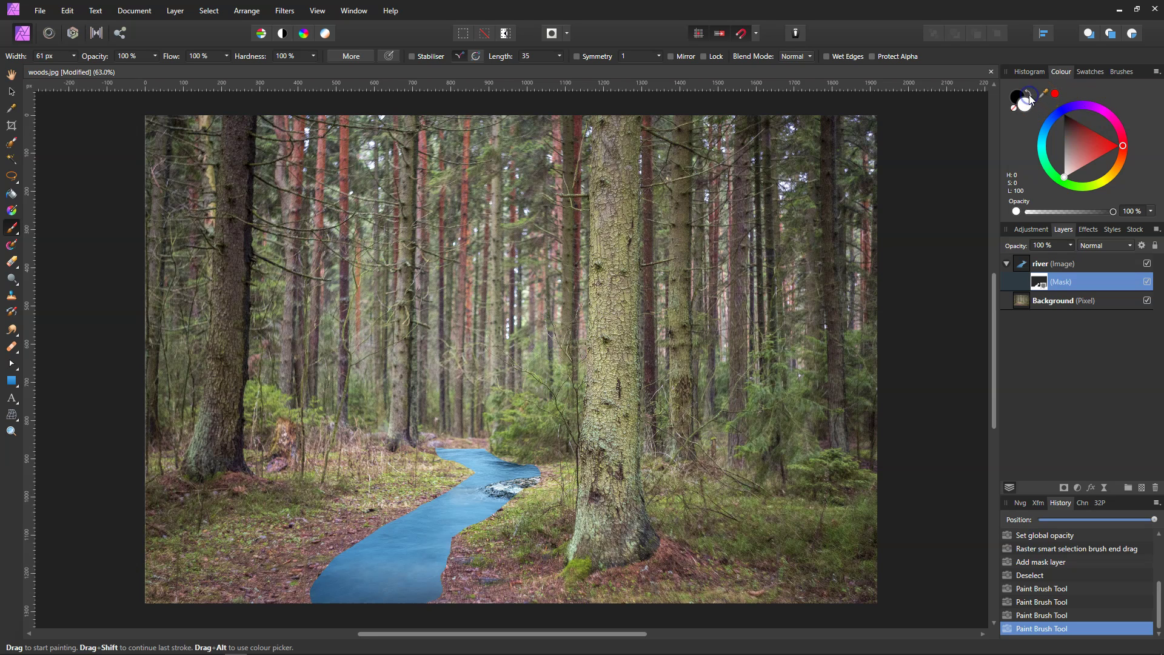
mouse_move(331, 550)
mouse_down()
mouse_move(294, 595)
mouse_move(331, 572)
mouse_up()
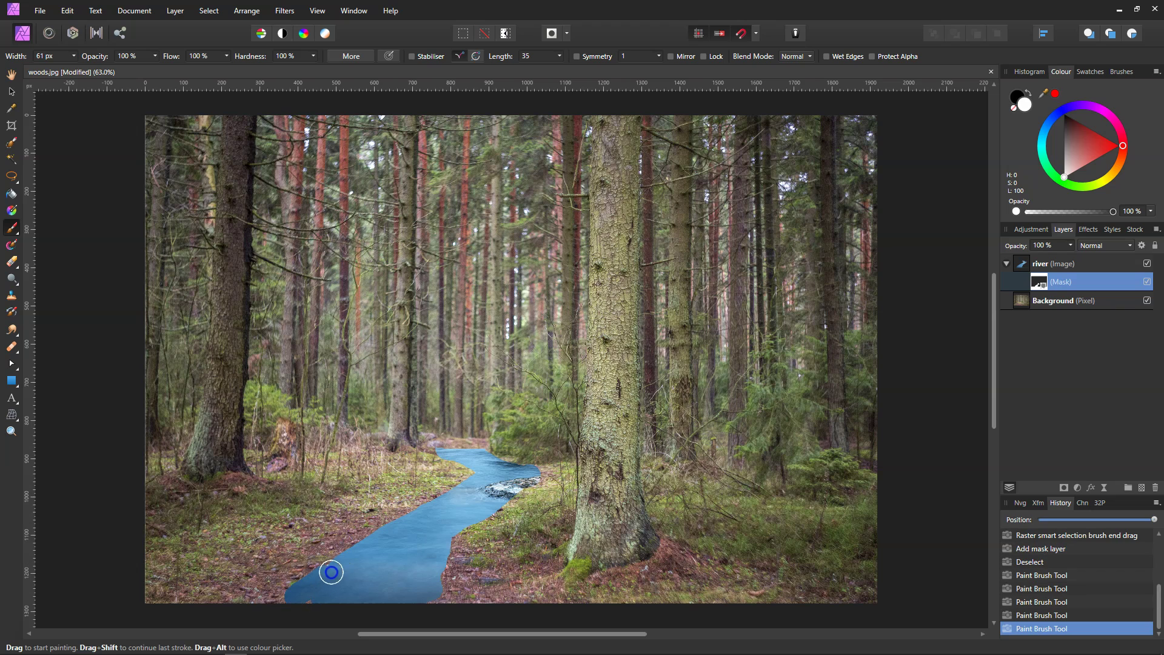
mouse_move(285, 605)
mouse_down()
mouse_move(416, 512)
mouse_move(301, 574)
mouse_move(279, 606)
mouse_up()
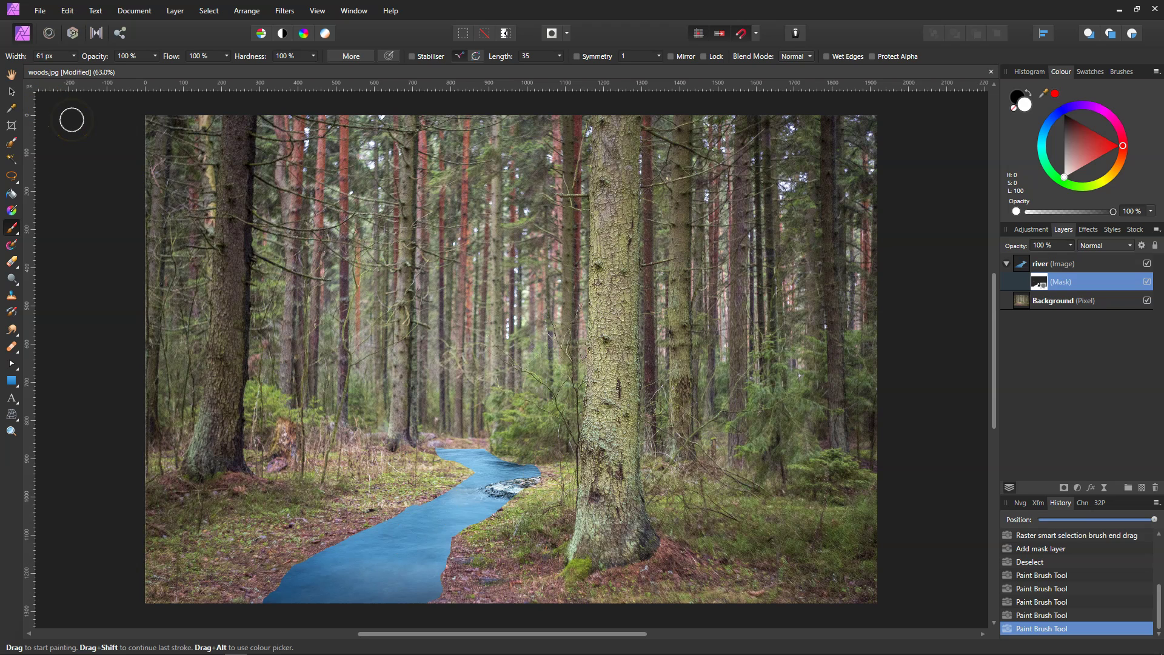
mouse_move(464, 544)
mouse_down()
mouse_move(492, 597)
mouse_move(462, 599)
mouse_move(460, 557)
mouse_move(480, 597)
mouse_move(444, 575)
mouse_move(440, 603)
mouse_up()
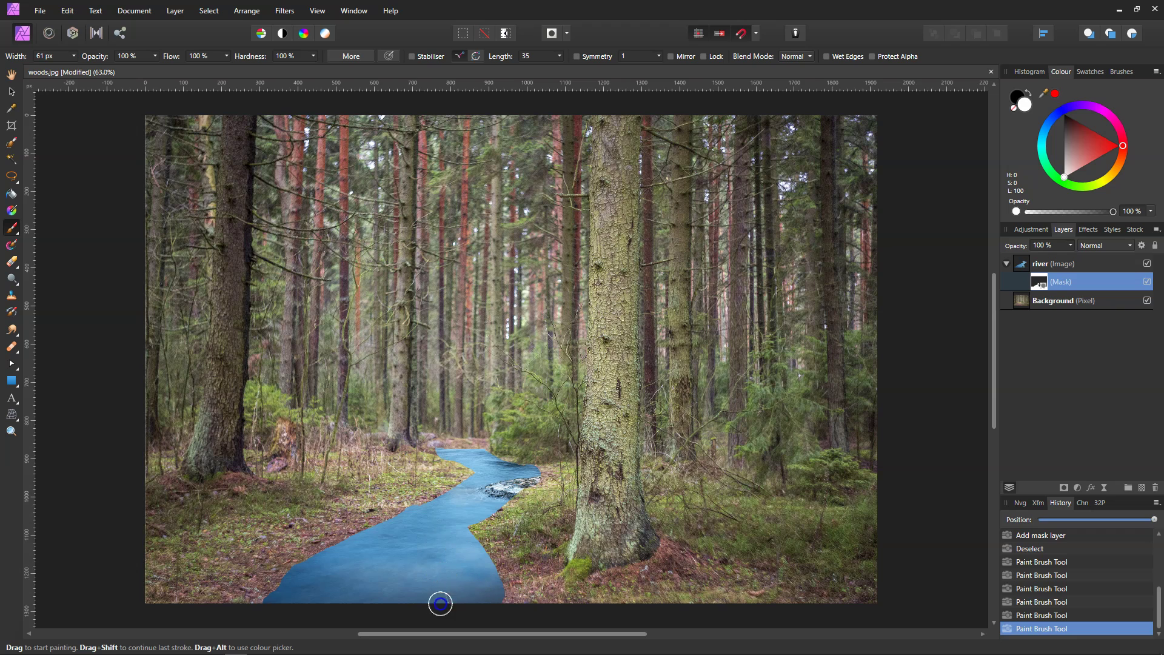
With brush Flow at 10%, softly blend the river mask edges into the banks and around the rocks.
click(227, 56)
scroll(198, 57, down, 6)
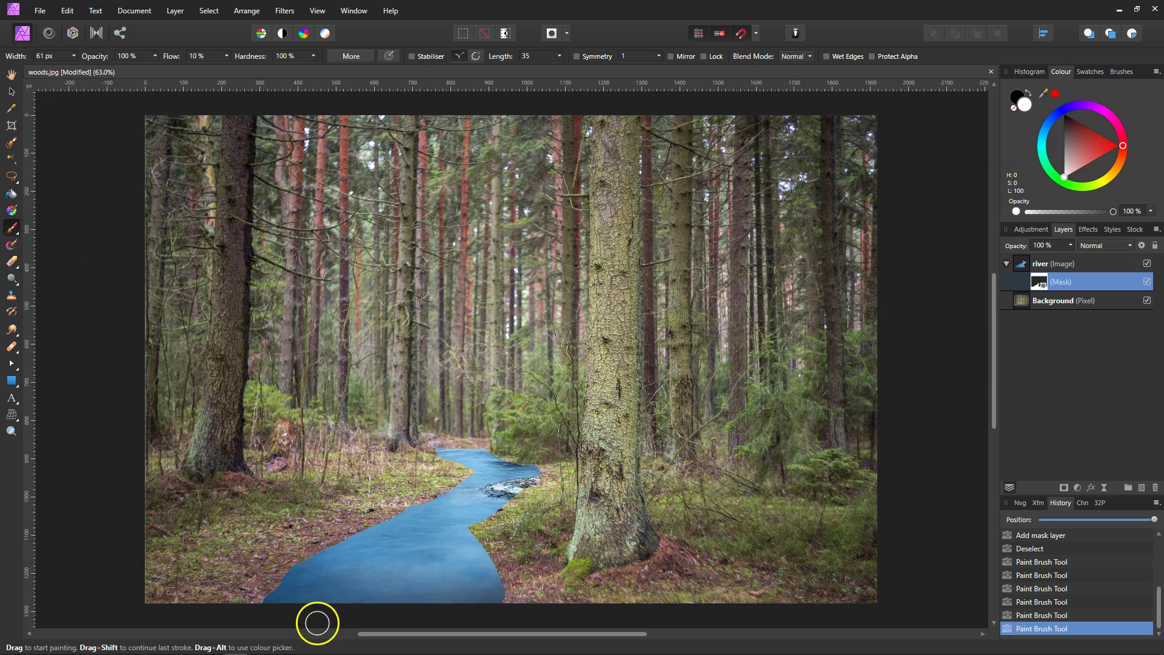
mouse_move(442, 483)
mouse_down()
mouse_move(320, 544)
mouse_move(259, 603)
mouse_move(249, 595)
mouse_move(315, 542)
mouse_move(474, 469)
mouse_move(447, 445)
mouse_move(478, 442)
mouse_move(469, 455)
mouse_move(442, 447)
mouse_up()
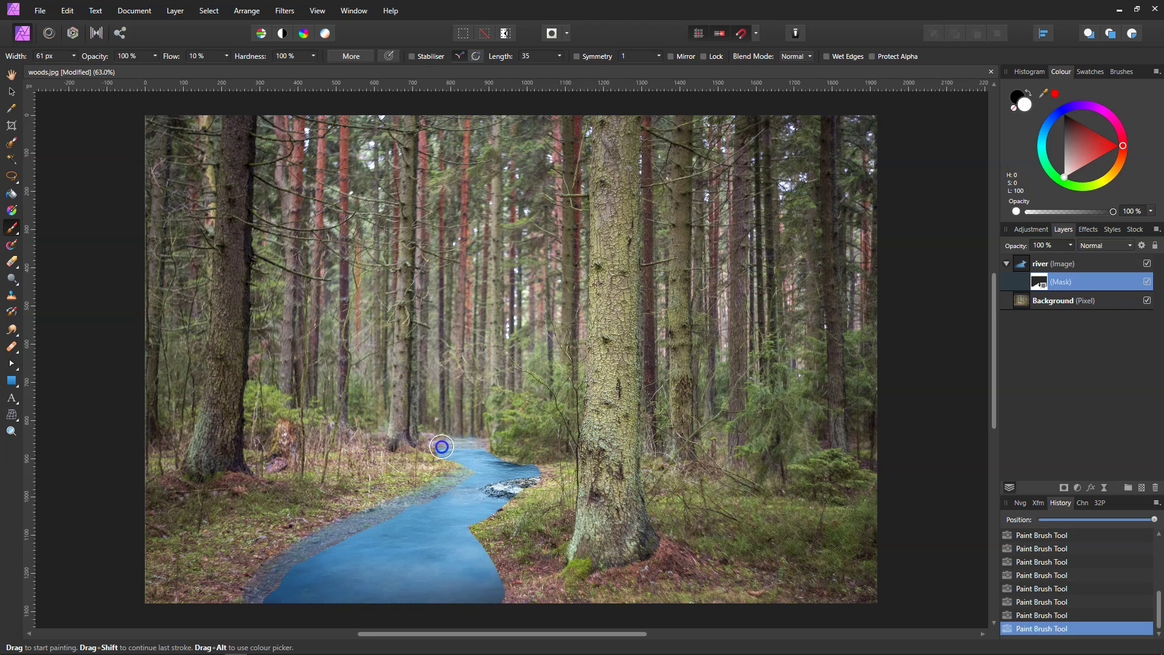
click(522, 484)
mouse_move(521, 483)
mouse_down()
mouse_move(474, 517)
mouse_move(510, 511)
mouse_move(468, 528)
mouse_move(504, 603)
mouse_move(539, 604)
mouse_move(479, 528)
mouse_move(533, 495)
mouse_move(479, 537)
mouse_move(517, 600)
mouse_move(570, 603)
mouse_move(470, 514)
mouse_move(519, 597)
mouse_move(469, 521)
mouse_move(510, 610)
mouse_move(479, 537)
mouse_move(527, 609)
mouse_up()
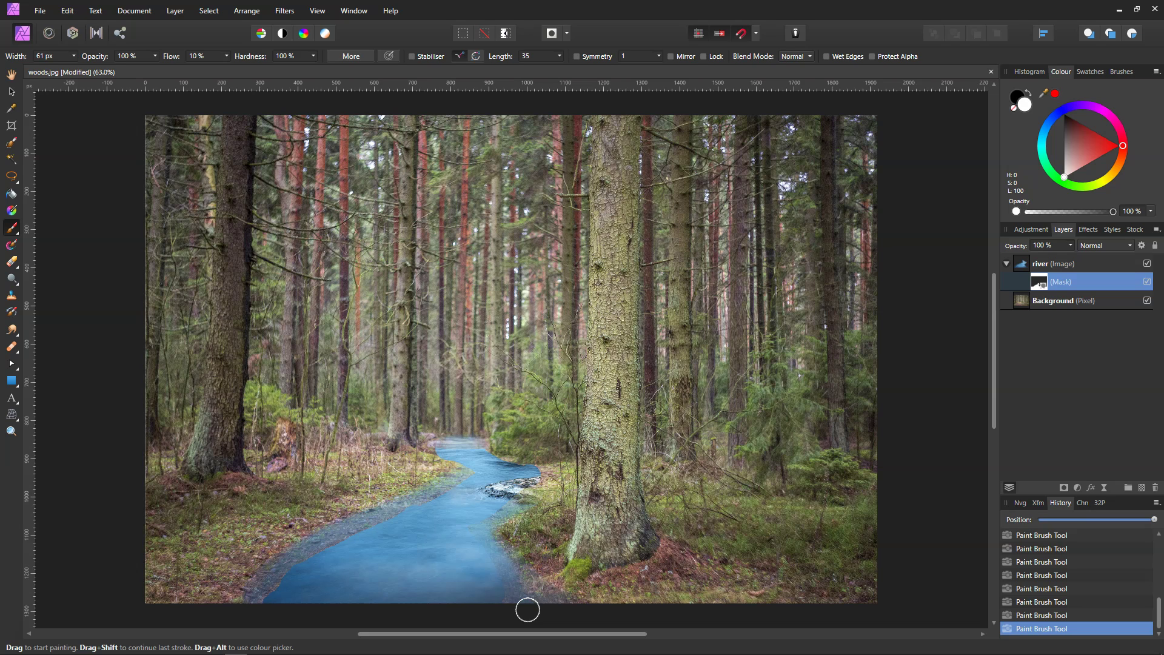
mouse_move(528, 609)
mouse_down()
mouse_move(335, 584)
mouse_move(254, 606)
mouse_move(412, 518)
mouse_move(305, 565)
mouse_move(278, 584)
mouse_move(438, 501)
mouse_move(326, 562)
mouse_move(292, 575)
mouse_move(314, 553)
mouse_move(419, 512)
mouse_move(270, 576)
mouse_move(275, 565)
mouse_move(211, 605)
mouse_move(249, 585)
mouse_move(261, 617)
mouse_move(264, 600)
mouse_move(341, 542)
mouse_move(490, 482)
mouse_move(469, 473)
mouse_move(379, 536)
mouse_move(465, 476)
mouse_move(405, 535)
mouse_move(485, 493)
mouse_move(484, 470)
mouse_move(452, 505)
mouse_move(470, 461)
mouse_move(484, 493)
mouse_move(459, 461)
mouse_move(496, 507)
mouse_move(539, 472)
mouse_up()
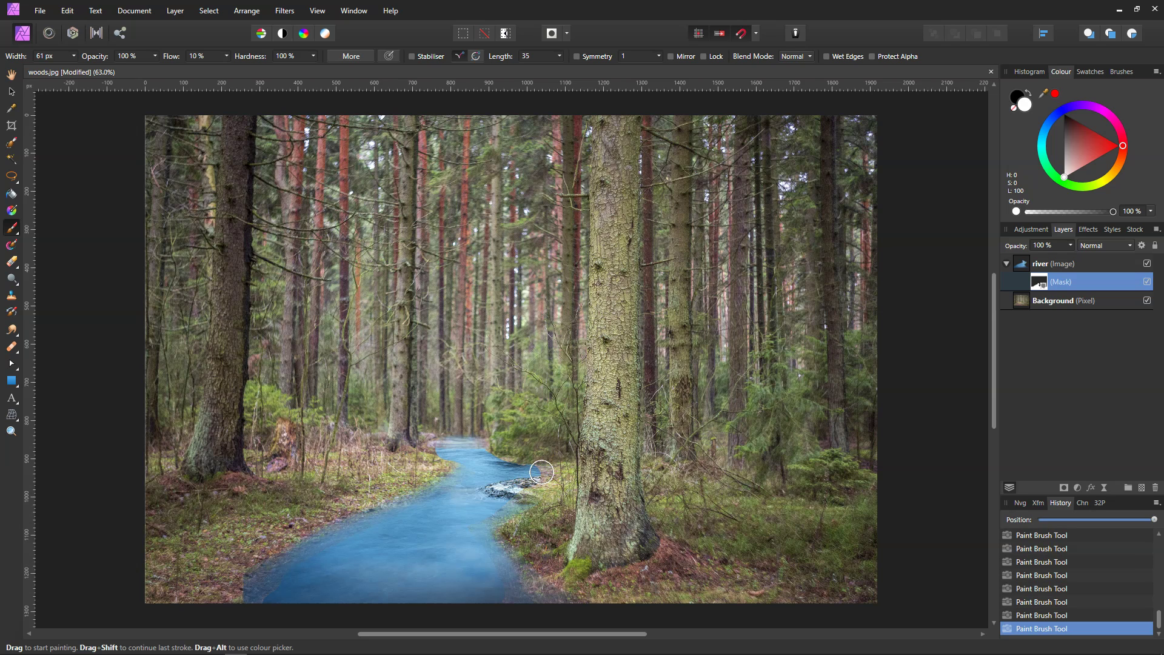
mouse_move(535, 471)
mouse_down()
mouse_move(499, 596)
mouse_move(513, 574)
mouse_move(496, 514)
mouse_move(486, 541)
mouse_move(494, 515)
mouse_move(481, 519)
mouse_move(462, 582)
mouse_up()
Select and collapse the river layer, then add one more stroke on the path.
click(1034, 281)
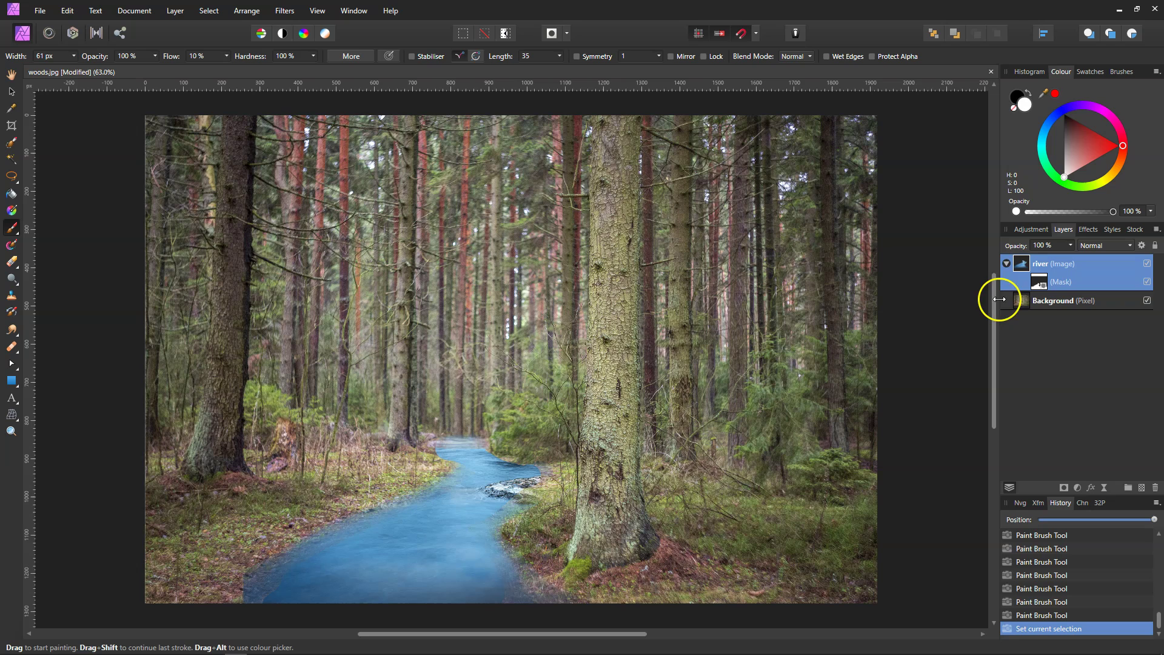
click(1007, 265)
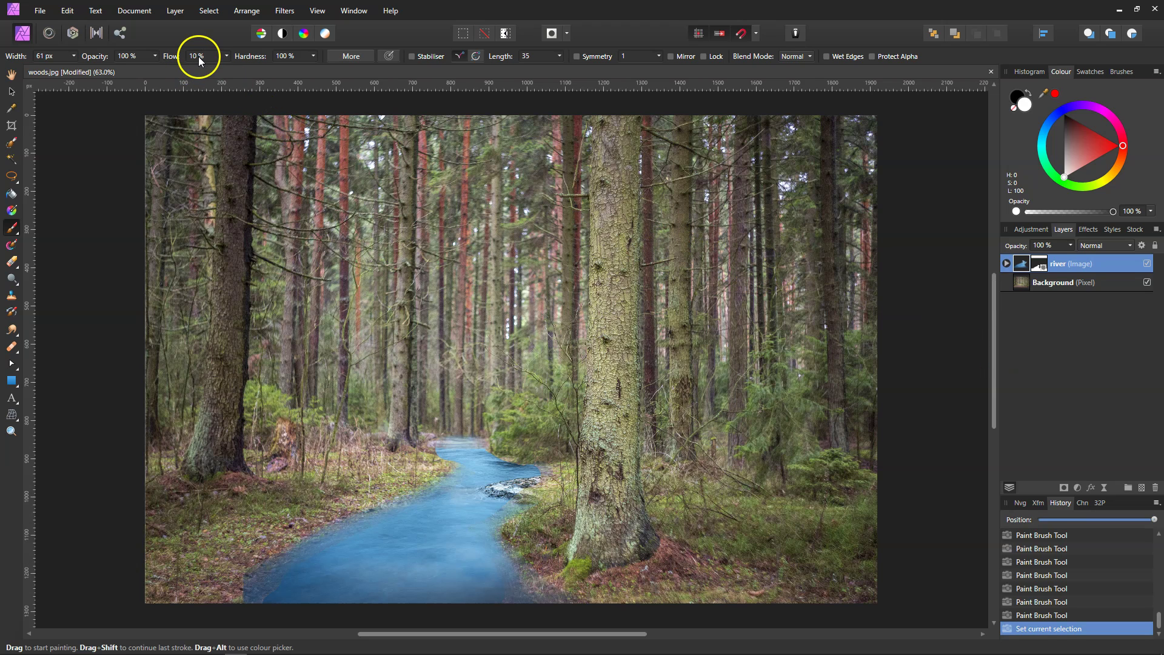
click(457, 465)
mouse_move(458, 465)
mouse_down()
mouse_move(499, 475)
mouse_move(395, 325)
mouse_move(507, 424)
mouse_move(446, 490)
mouse_up()
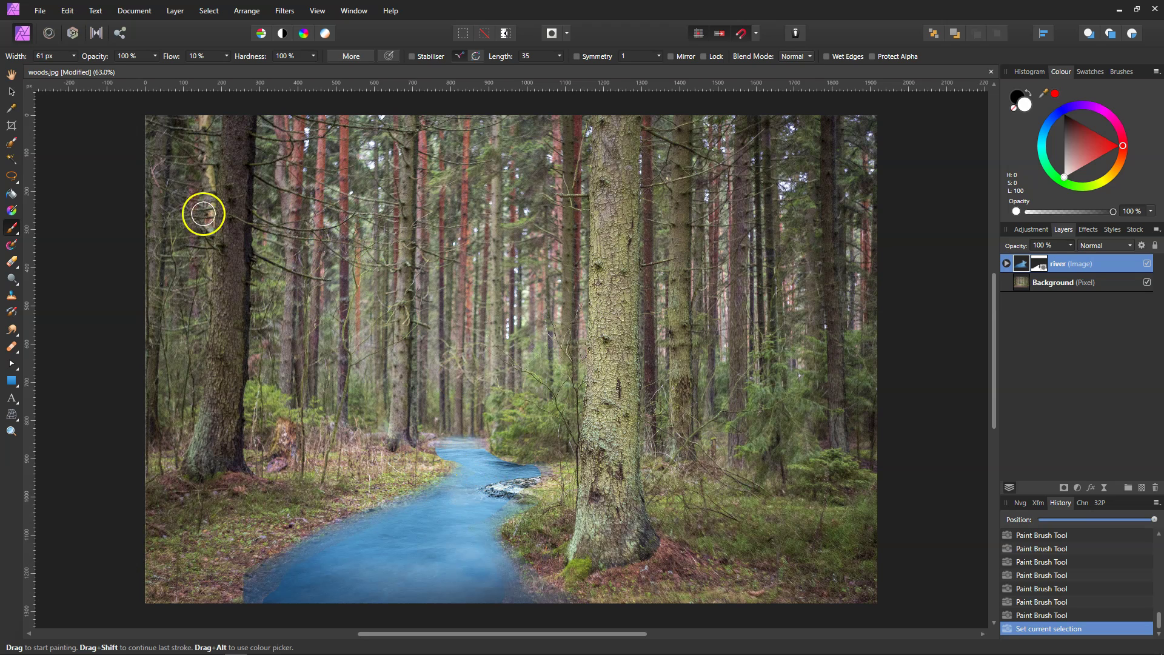
Place the Otter image over the river, move it left into the water, and deselect it.
click(38, 12)
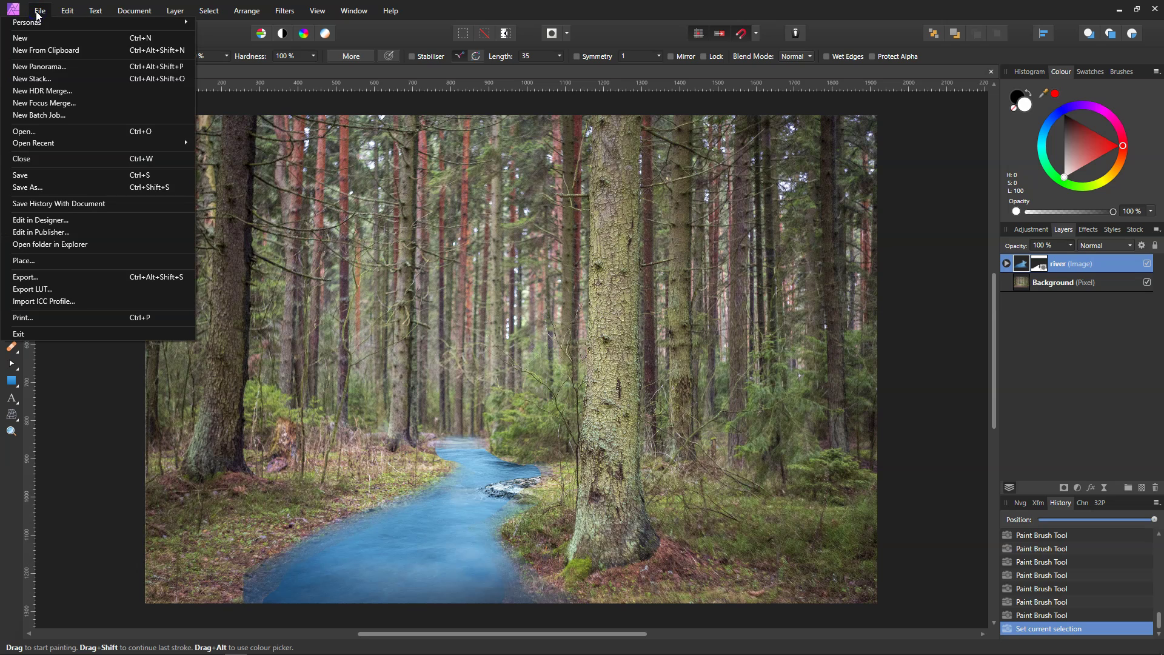
click(49, 261)
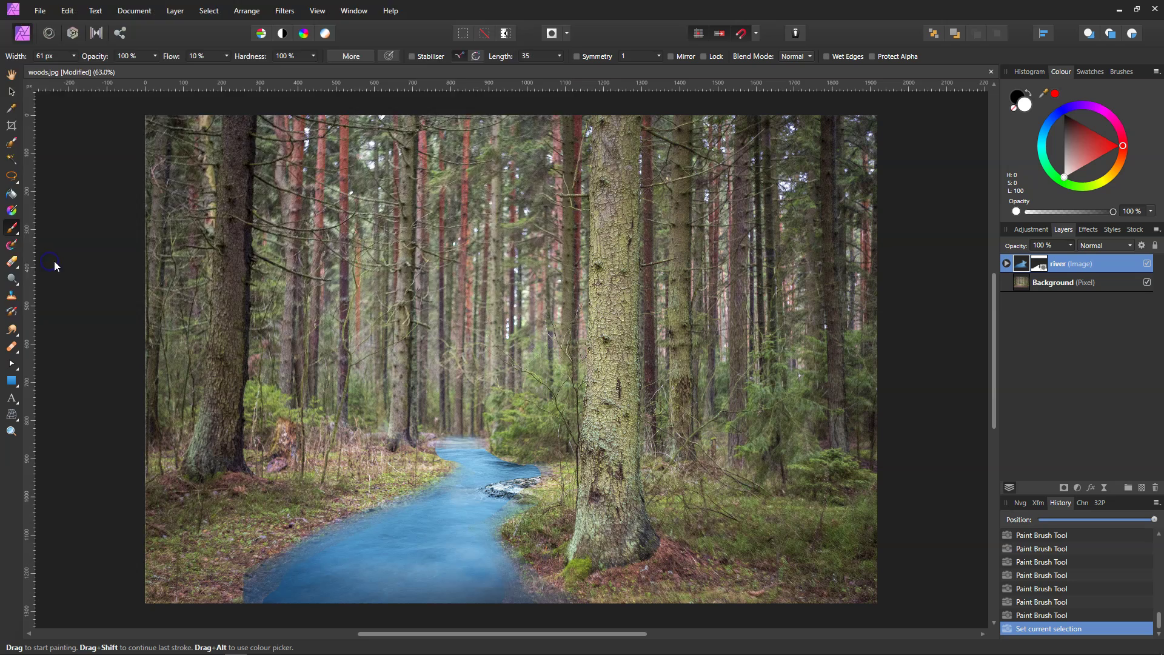
click(132, 84)
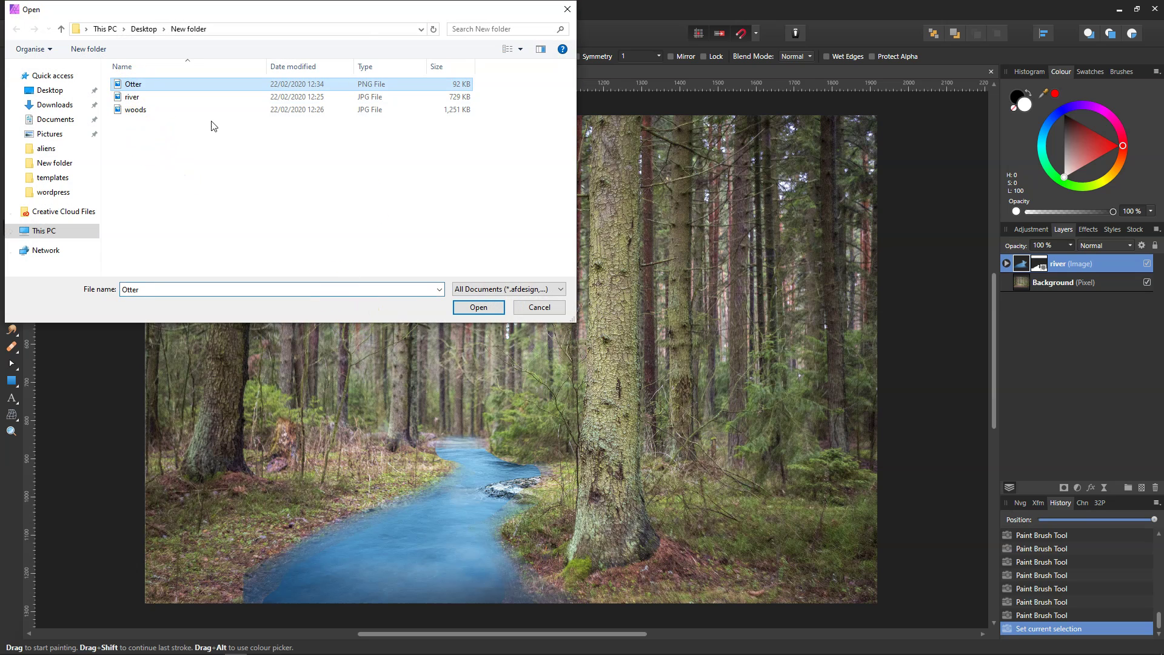
click(478, 307)
drag(429, 509, 540, 592)
drag(495, 544, 428, 535)
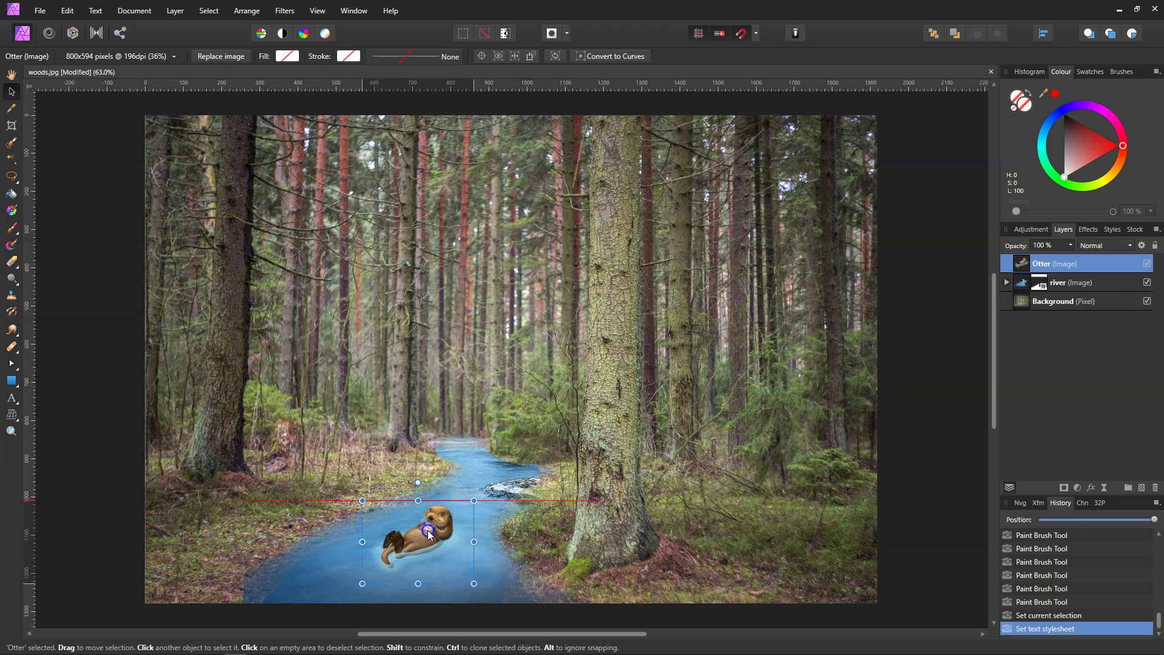
click(128, 535)
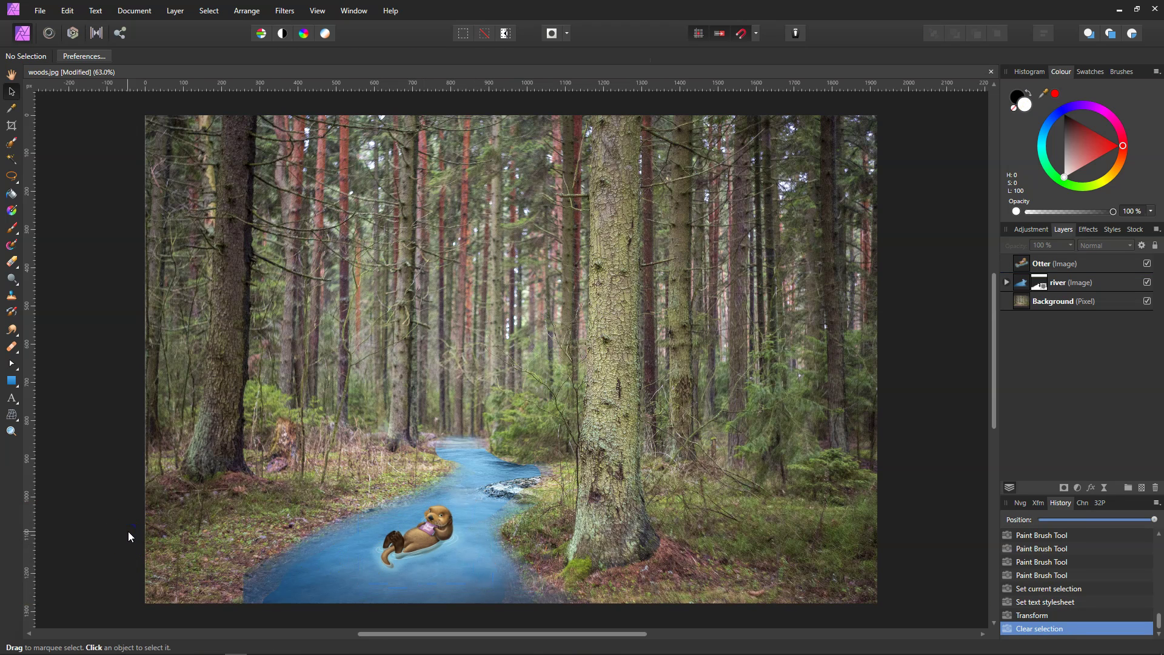